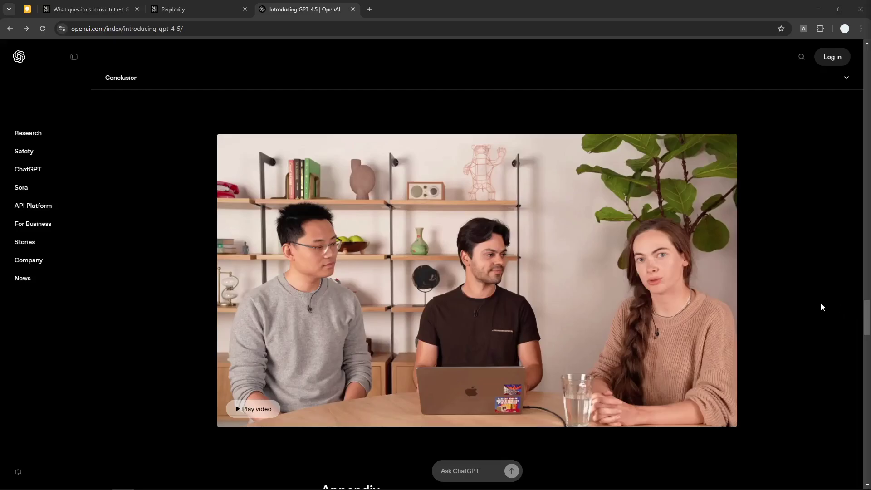
{"action": "scroll", "coordinate": [789, 275], "scroll_direction": "down", "scroll_amount": 1}
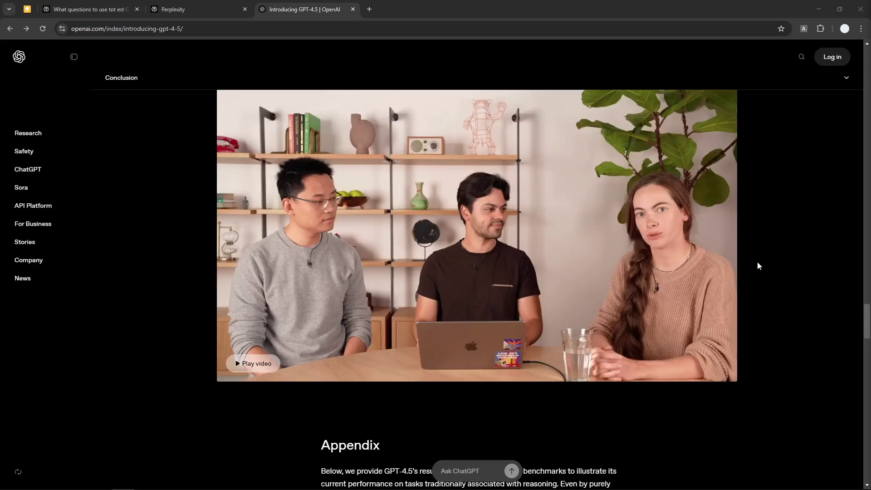
{"action": "scroll", "coordinate": [776, 239], "scroll_direction": "up", "scroll_amount": 1}
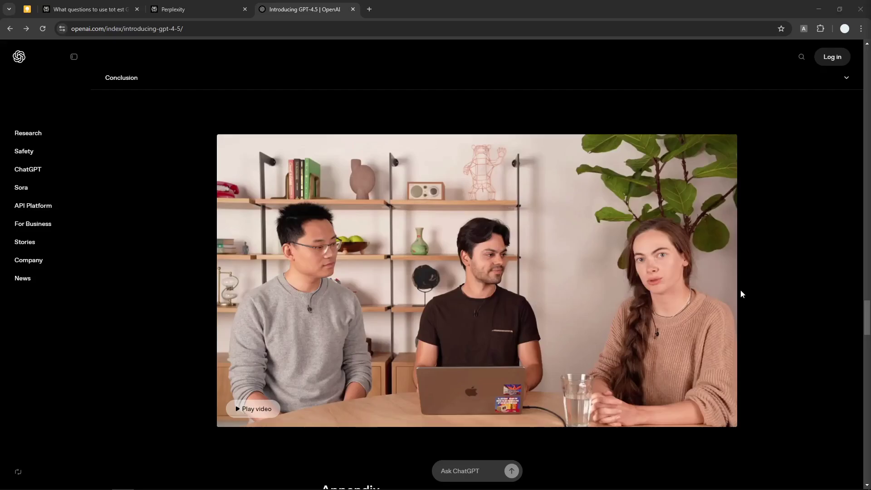
{"action": "scroll", "coordinate": [742, 294], "scroll_direction": "up", "scroll_amount": 3}
{"action": "scroll", "coordinate": [783, 271], "scroll_direction": "up", "scroll_amount": 3}
{"action": "scroll", "coordinate": [786, 265], "scroll_direction": "up", "scroll_amount": 2}
{"action": "scroll", "coordinate": [773, 266], "scroll_direction": "up", "scroll_amount": 2}
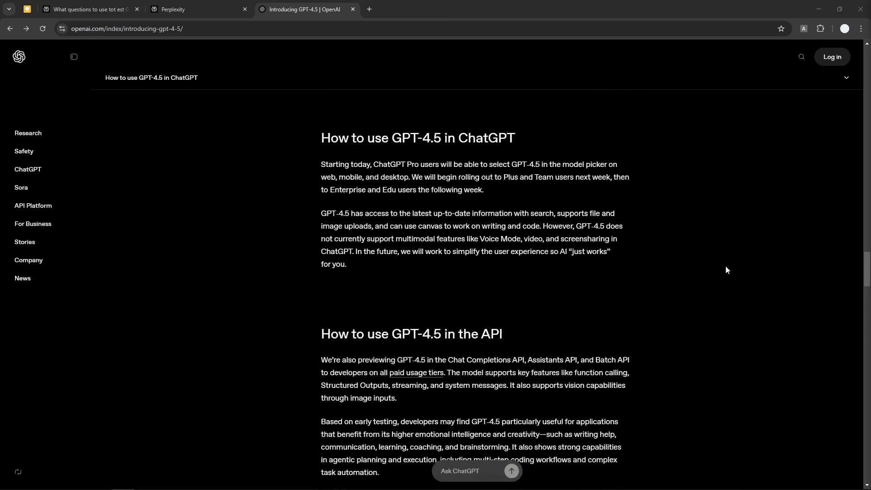
{"action": "scroll", "coordinate": [696, 219], "scroll_direction": "up", "scroll_amount": 1}
{"action": "scroll", "coordinate": [692, 197], "scroll_direction": "up", "scroll_amount": 2}
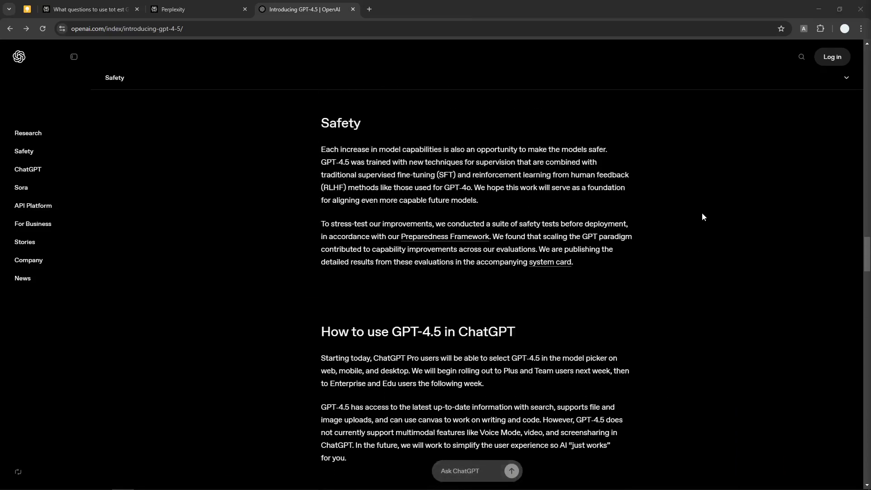
{"action": "scroll", "coordinate": [703, 216], "scroll_direction": "up", "scroll_amount": 1}
{"action": "scroll", "coordinate": [696, 216], "scroll_direction": "up", "scroll_amount": 2}
{"action": "scroll", "coordinate": [693, 224], "scroll_direction": "up", "scroll_amount": 1}
{"action": "scroll", "coordinate": [689, 216], "scroll_direction": "up", "scroll_amount": 1}
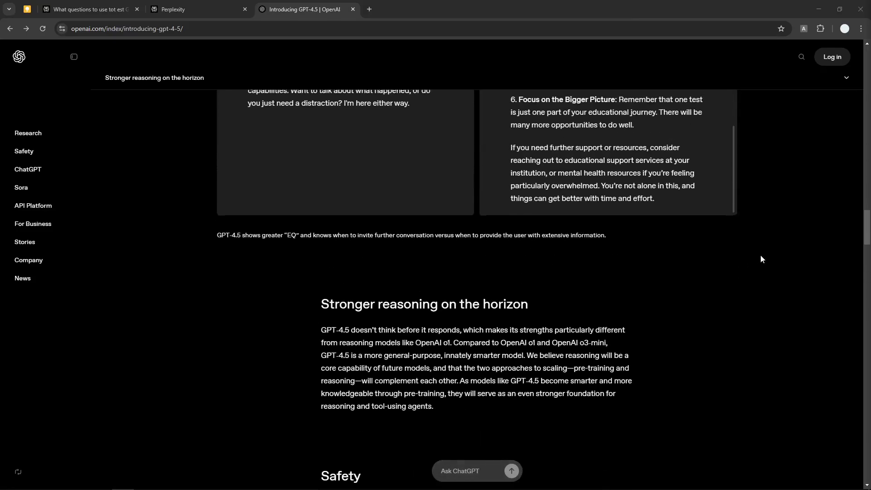
{"action": "scroll", "coordinate": [777, 248], "scroll_direction": "up", "scroll_amount": 1}
{"action": "scroll", "coordinate": [778, 255], "scroll_direction": "up", "scroll_amount": 1}
{"action": "scroll", "coordinate": [793, 231], "scroll_direction": "up", "scroll_amount": 1}
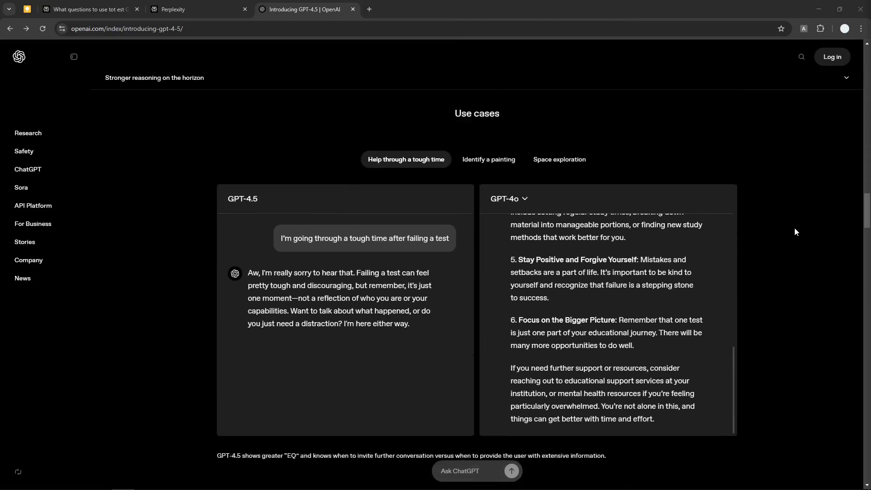
{"action": "scroll", "coordinate": [785, 219], "scroll_direction": "down", "scroll_amount": 1}
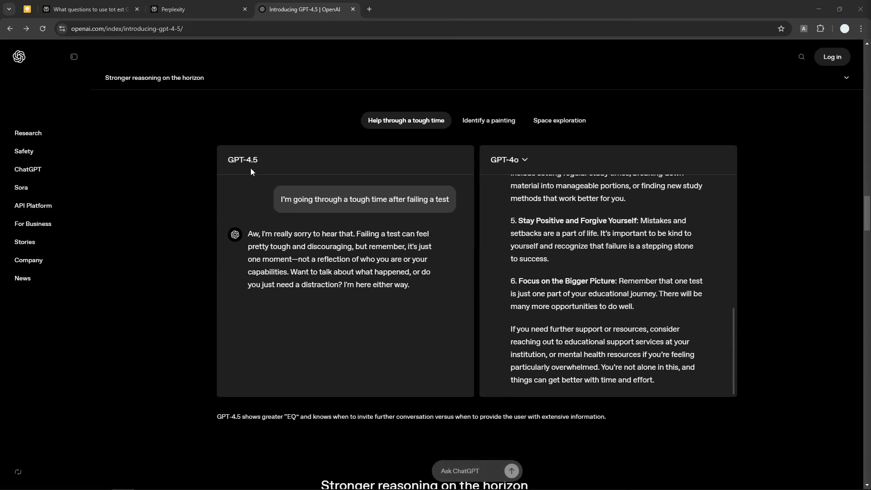
Step: Highlight the GPT-4.5 panel heading in the use-case comparison, then switch to the Perplexity tab
{"action": "left_click_drag", "start_coordinate": [272, 163], "coordinate": [227, 160]}
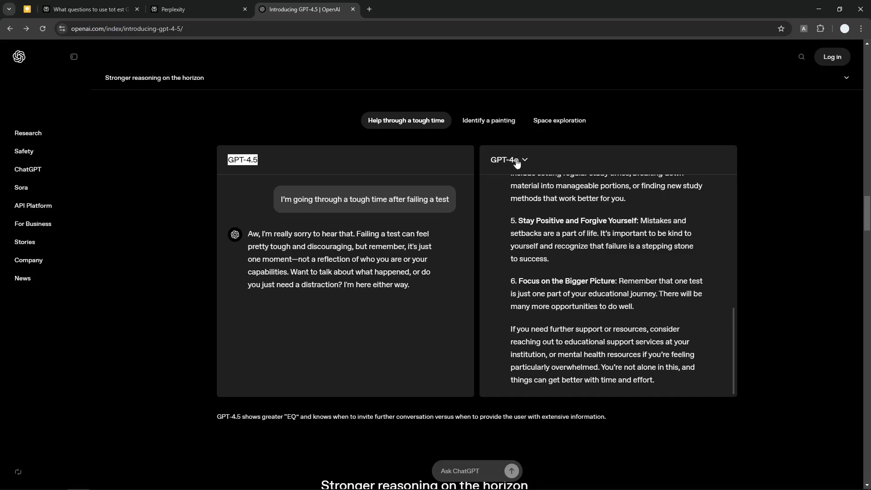
{"action": "left_click", "coordinate": [612, 238]}
{"action": "scroll", "coordinate": [627, 245], "scroll_direction": "up", "scroll_amount": 10}
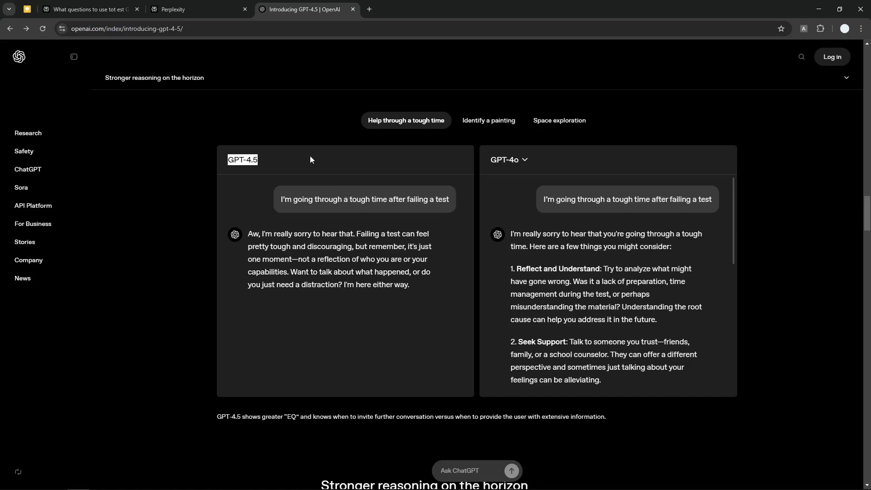
{"action": "left_click", "coordinate": [262, 162]}
{"action": "left_click", "coordinate": [197, 9]}
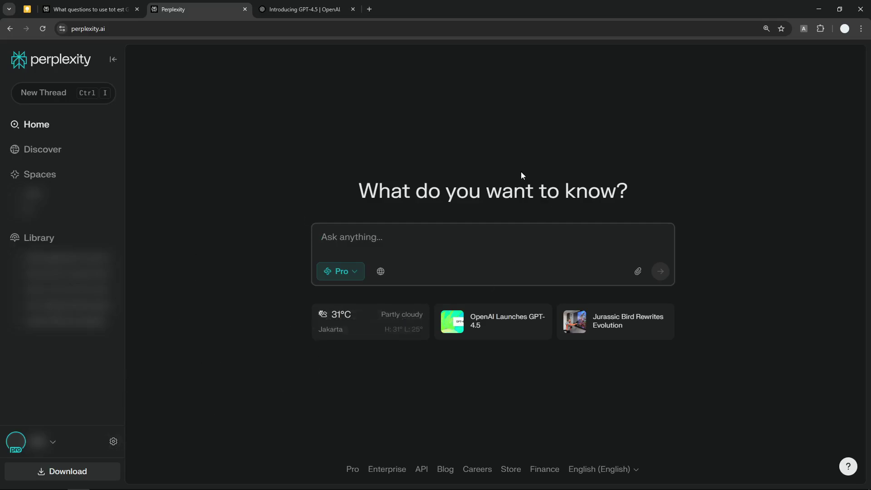
{"action": "scroll", "coordinate": [604, 161], "scroll_direction": "down", "scroll_amount": 2}
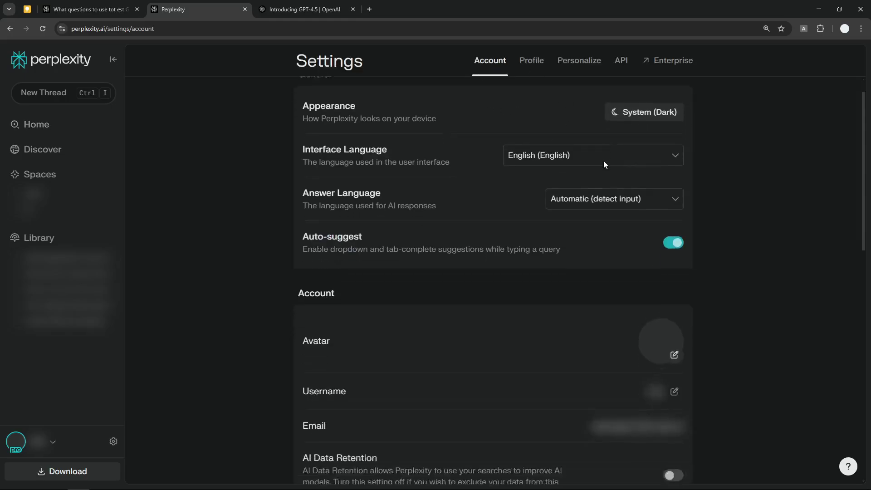
{"action": "scroll", "coordinate": [602, 166], "scroll_direction": "down", "scroll_amount": 3}
{"action": "scroll", "coordinate": [593, 186], "scroll_direction": "down", "scroll_amount": 1}
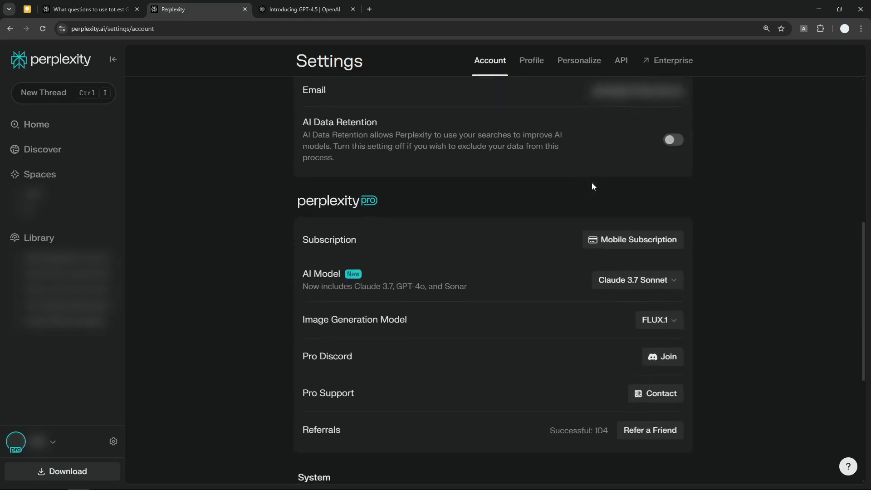
Step: Choose GPT-4.5 from the AI Model list in Account settings and return to the home page
{"action": "left_click", "coordinate": [659, 284]}
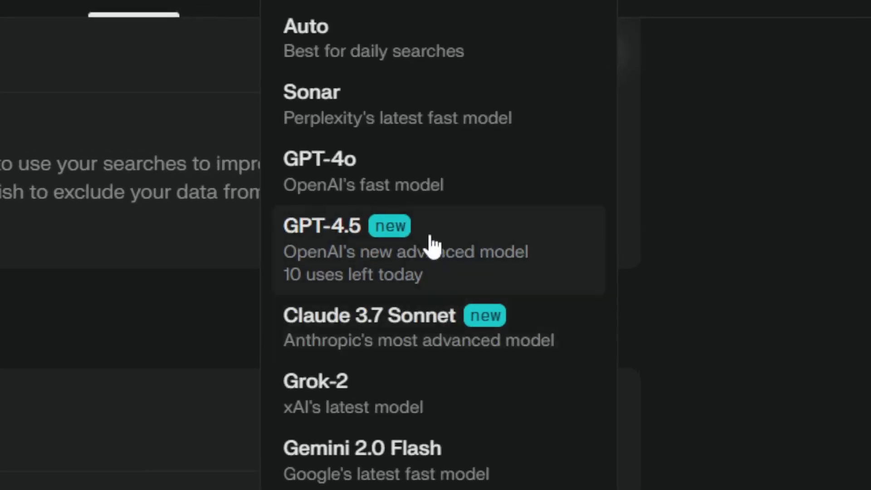
{"action": "left_click", "coordinate": [394, 235]}
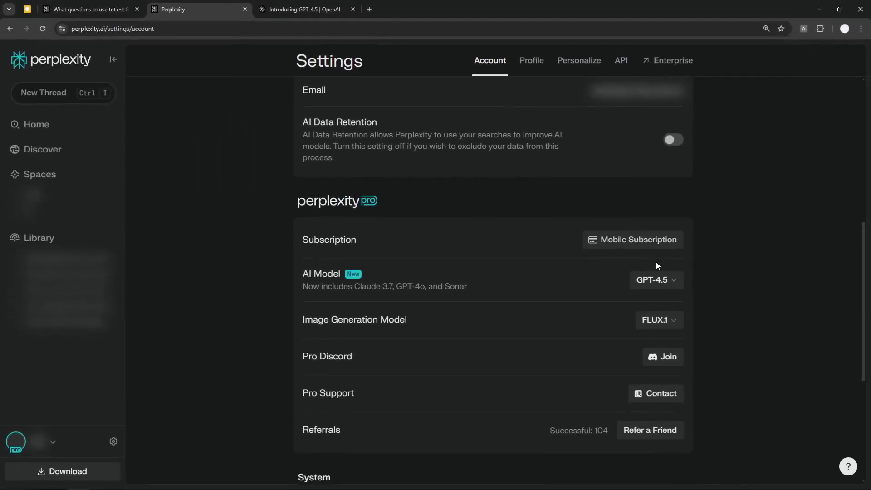
{"action": "left_click", "coordinate": [655, 279]}
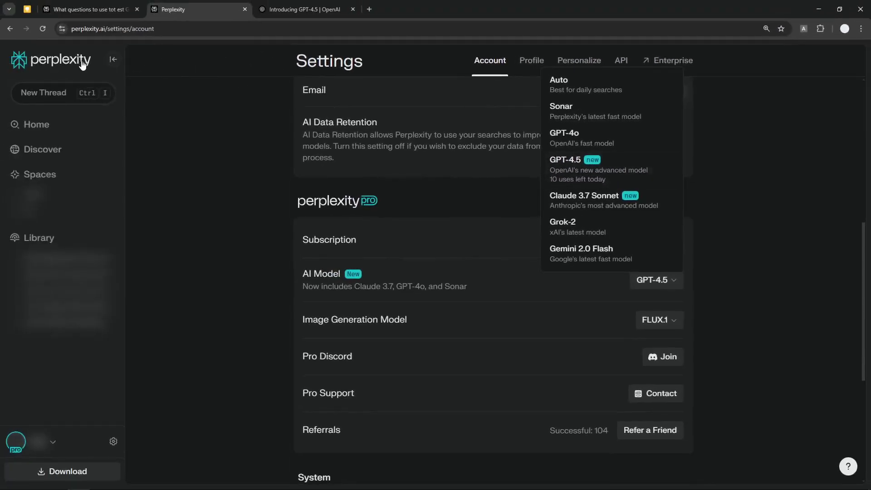
{"action": "left_click", "coordinate": [82, 63]}
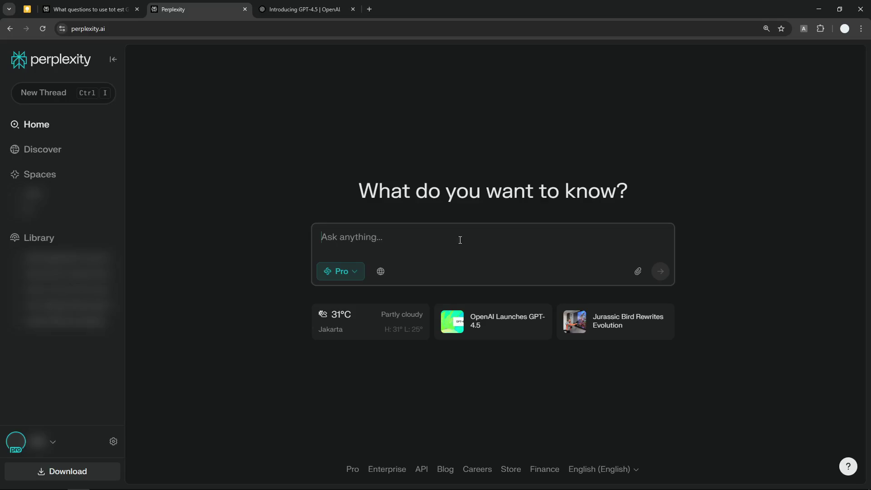
Step: Copy 'Explain quantum entanglement in simple terms' from the GPT-4.5 questions thread
{"action": "left_click", "coordinate": [110, 9]}
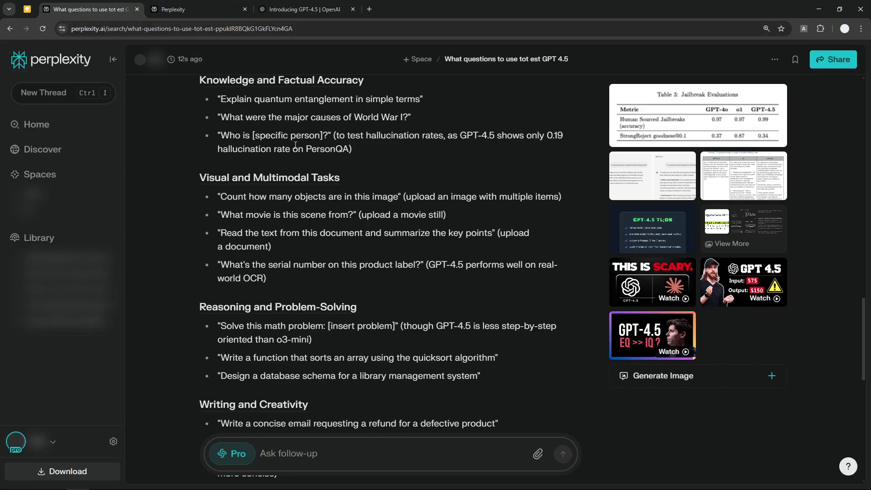
{"action": "left_click_drag", "start_coordinate": [220, 98], "coordinate": [316, 99]}
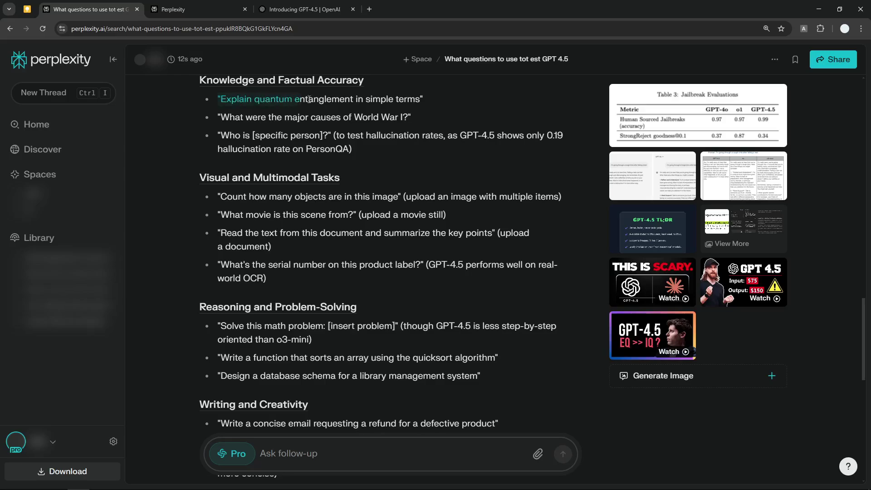
{"action": "left_click", "coordinate": [221, 100]}
{"action": "left_click_drag", "start_coordinate": [221, 100], "coordinate": [418, 100]}
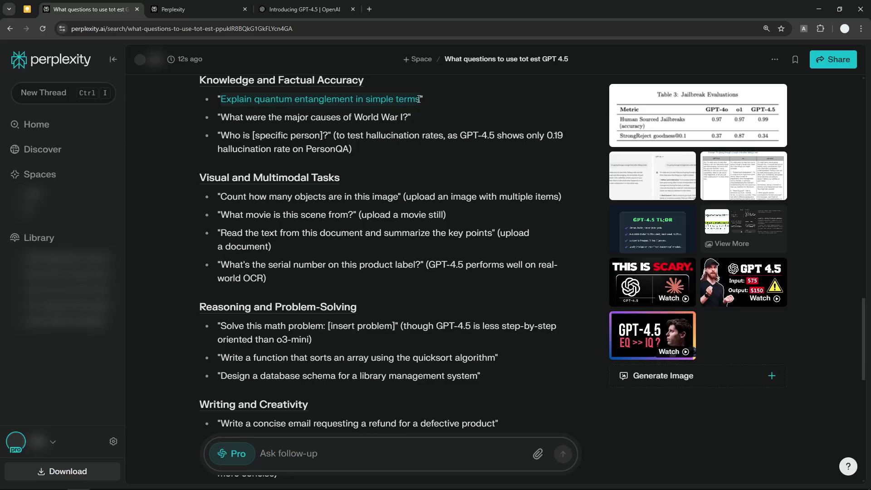
{"action": "right_click", "coordinate": [393, 104]}
{"action": "left_click", "coordinate": [413, 112]}
Step: Paste the question into Ask anything, keep Pro Search mode, and submit it
{"action": "left_click", "coordinate": [191, 9]}
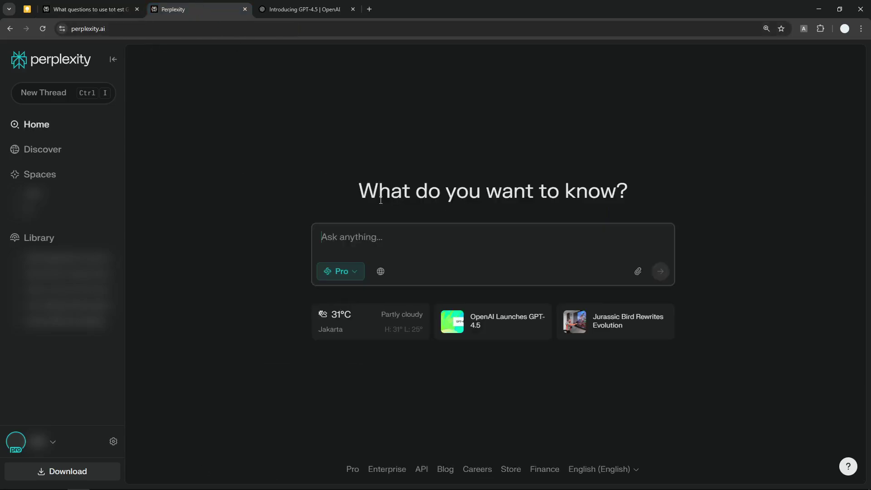
{"action": "right_click", "coordinate": [399, 242]}
{"action": "left_click", "coordinate": [414, 329]}
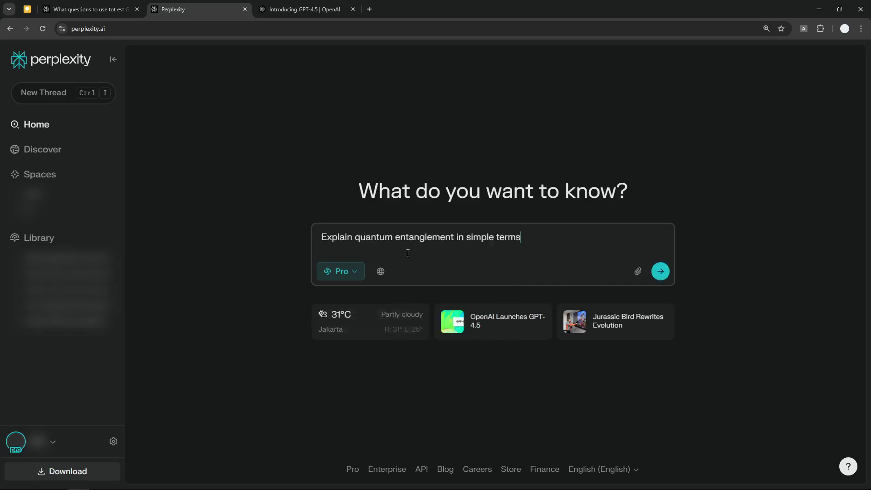
{"action": "left_click", "coordinate": [349, 272]}
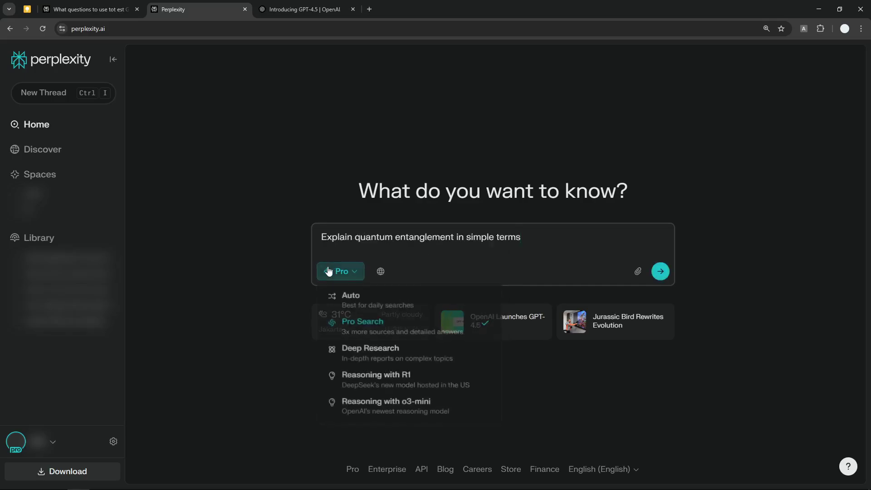
{"action": "left_click", "coordinate": [361, 269]}
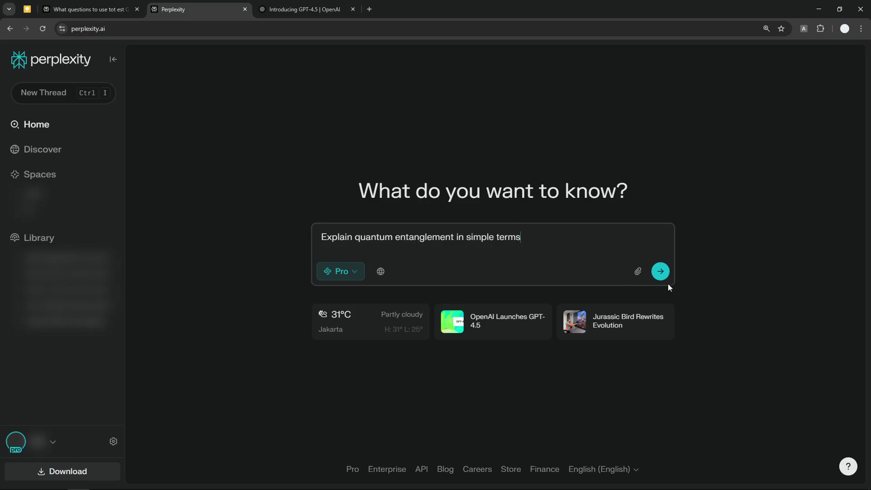
{"action": "left_click", "coordinate": [661, 271]}
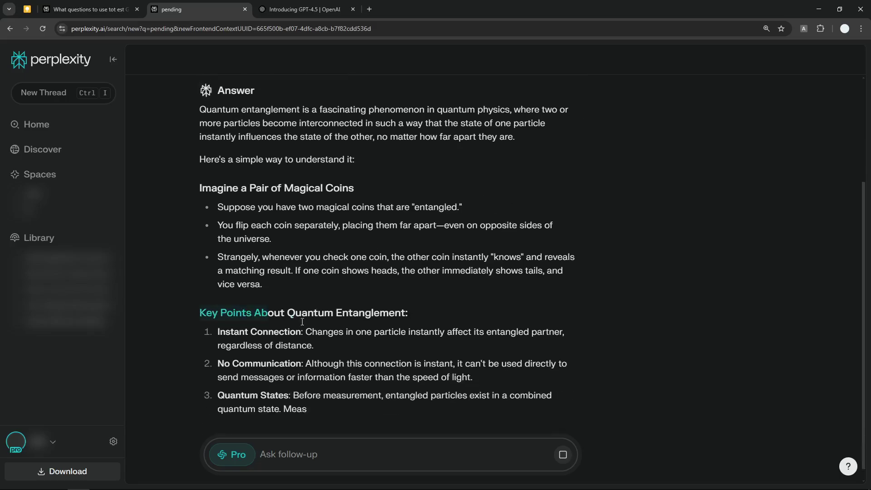
{"action": "scroll", "coordinate": [305, 290], "scroll_direction": "up", "scroll_amount": 3}
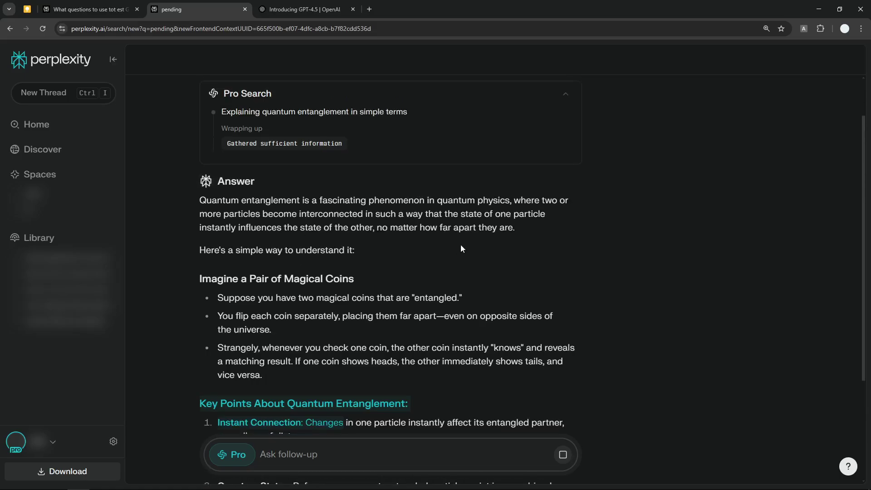
{"action": "scroll", "coordinate": [526, 279], "scroll_direction": "down", "scroll_amount": 2}
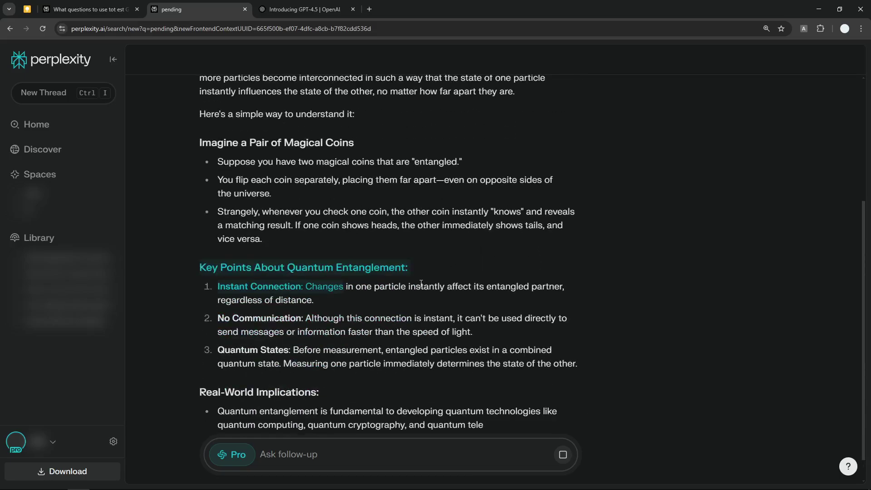
{"action": "scroll", "coordinate": [465, 275], "scroll_direction": "down", "scroll_amount": 1}
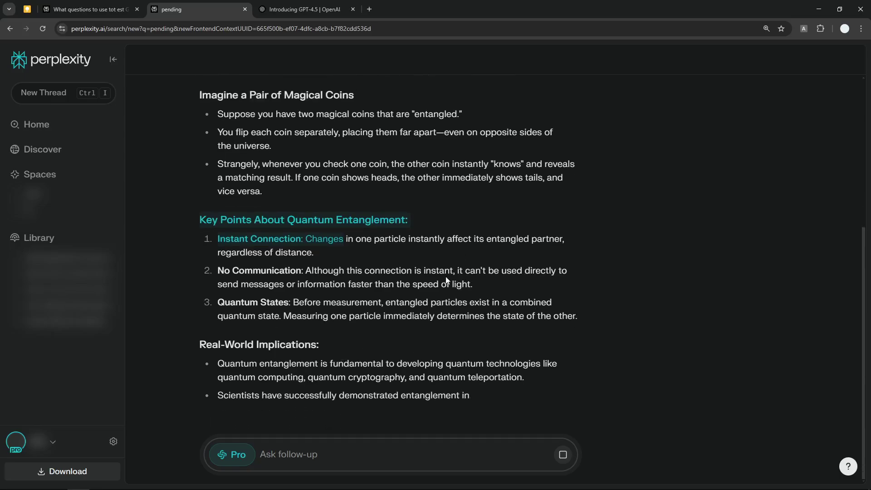
{"action": "scroll", "coordinate": [427, 277], "scroll_direction": "up", "scroll_amount": 2}
{"action": "scroll", "coordinate": [429, 257], "scroll_direction": "up", "scroll_amount": 2}
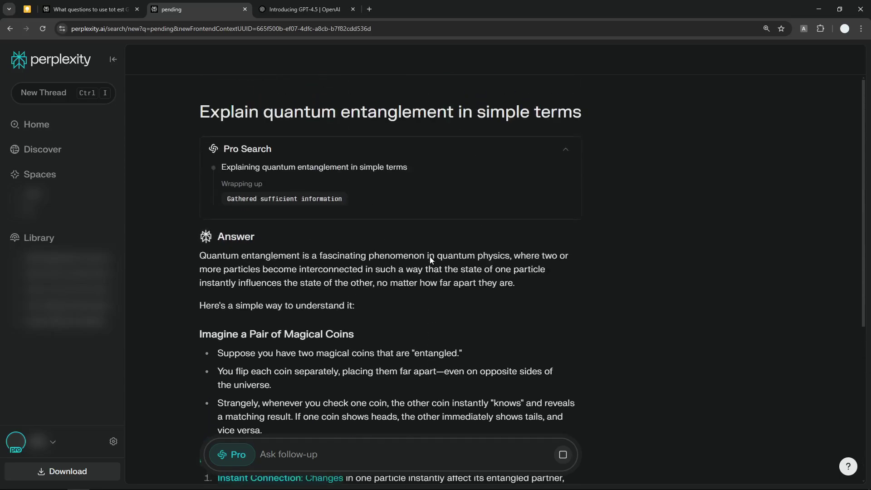
{"action": "scroll", "coordinate": [443, 197], "scroll_direction": "down", "scroll_amount": 1}
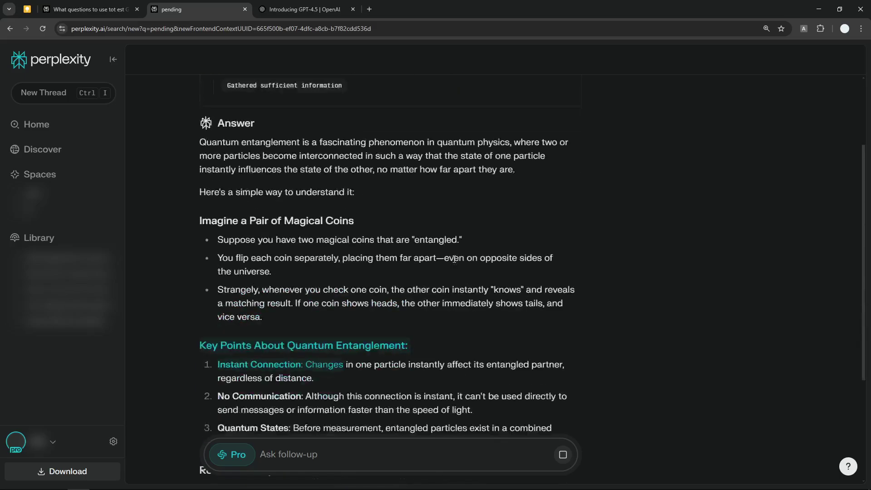
{"action": "scroll", "coordinate": [459, 267], "scroll_direction": "down", "scroll_amount": 5}
{"action": "scroll", "coordinate": [493, 243], "scroll_direction": "down", "scroll_amount": 2}
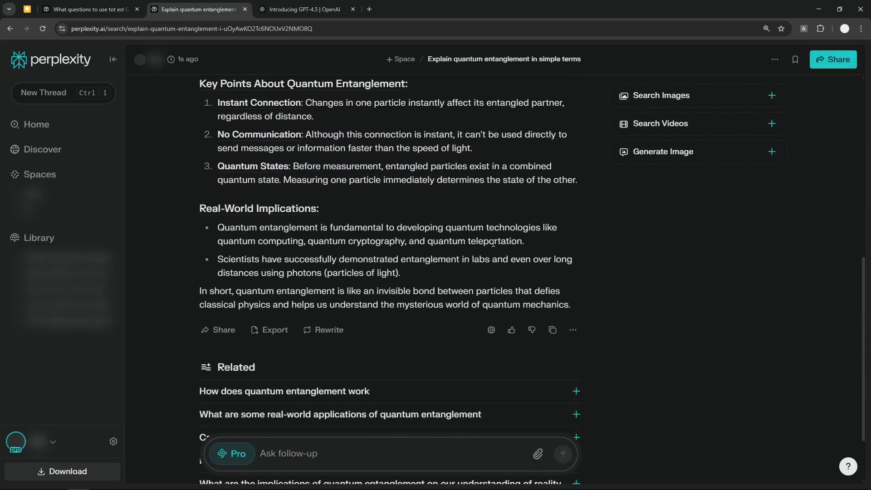
{"action": "scroll", "coordinate": [460, 242], "scroll_direction": "up", "scroll_amount": 2}
{"action": "scroll", "coordinate": [458, 242], "scroll_direction": "down", "scroll_amount": 2}
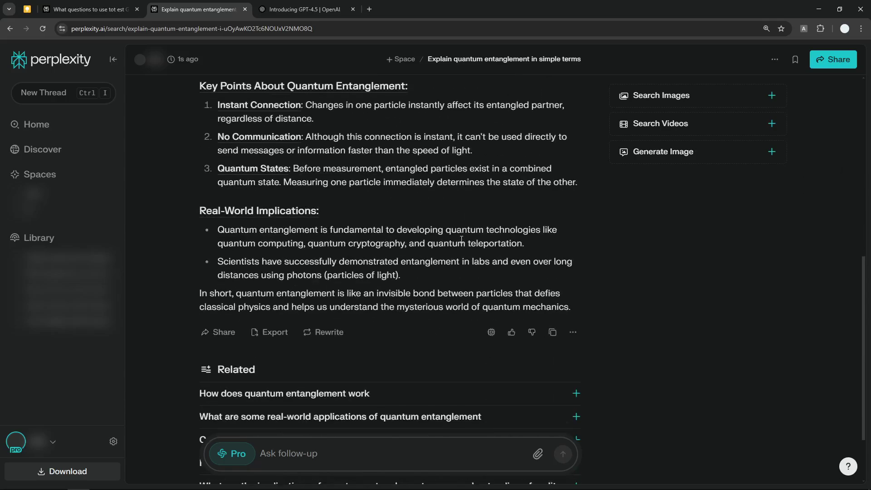
{"action": "scroll", "coordinate": [477, 260], "scroll_direction": "down", "scroll_amount": 1}
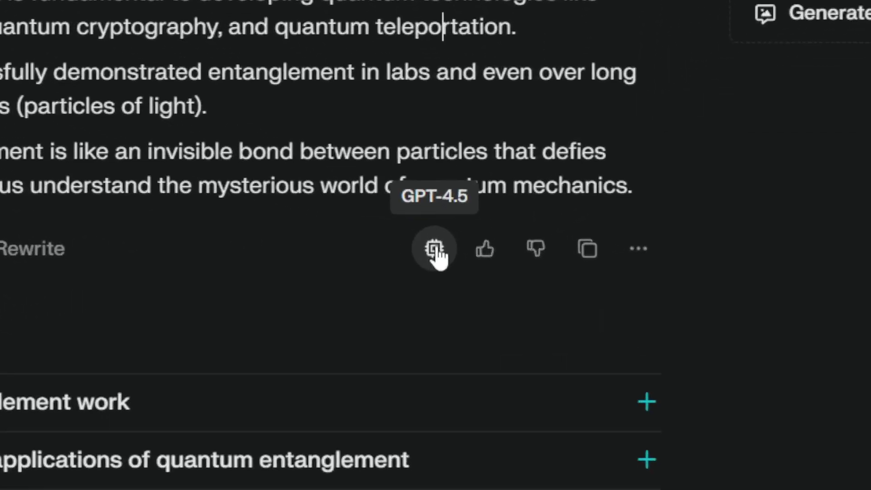
{"action": "scroll", "coordinate": [412, 204], "scroll_direction": "up", "scroll_amount": 1}
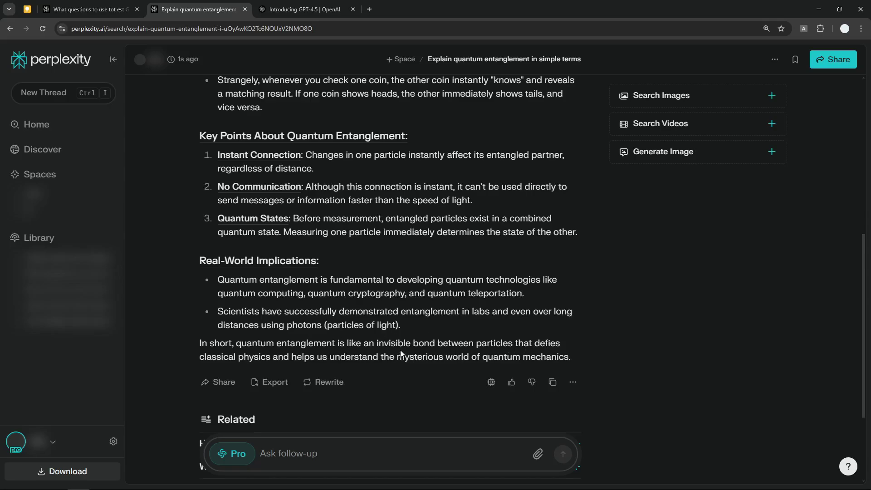
{"action": "scroll", "coordinate": [403, 351], "scroll_direction": "up", "scroll_amount": 3}
{"action": "left_click_drag", "start_coordinate": [407, 317], "coordinate": [352, 333]}
{"action": "left_click", "coordinate": [531, 342]}
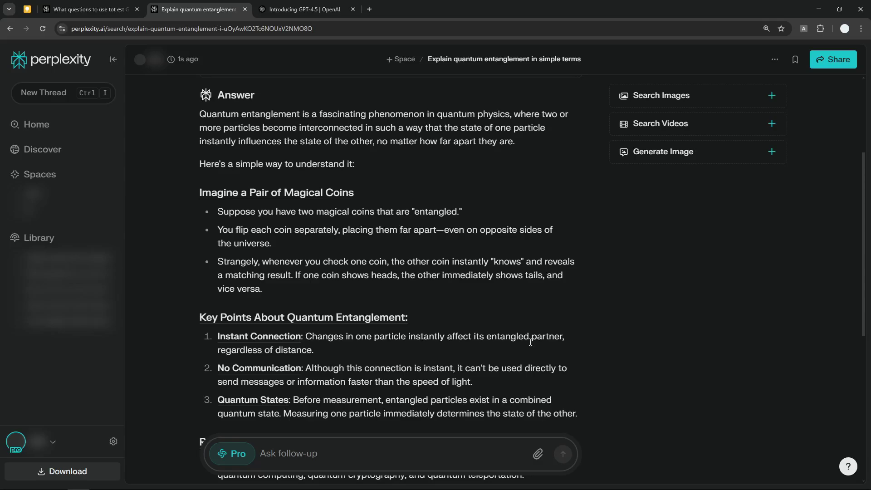
{"action": "scroll", "coordinate": [476, 333], "scroll_direction": "up", "scroll_amount": 2}
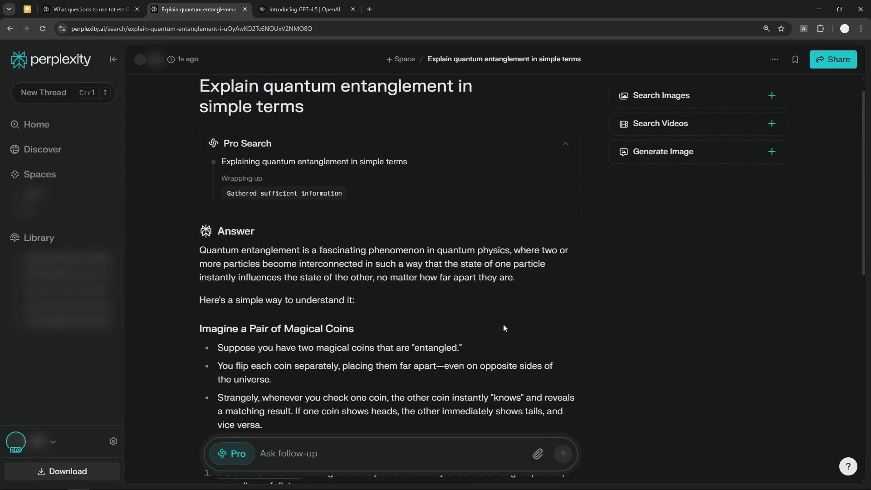
{"action": "scroll", "coordinate": [502, 321], "scroll_direction": "down", "scroll_amount": 1}
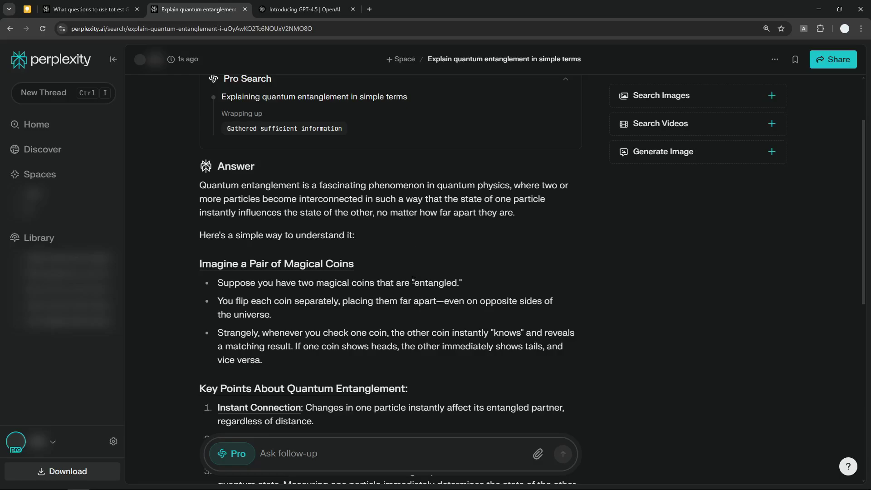
{"action": "scroll", "coordinate": [415, 280], "scroll_direction": "up", "scroll_amount": 2}
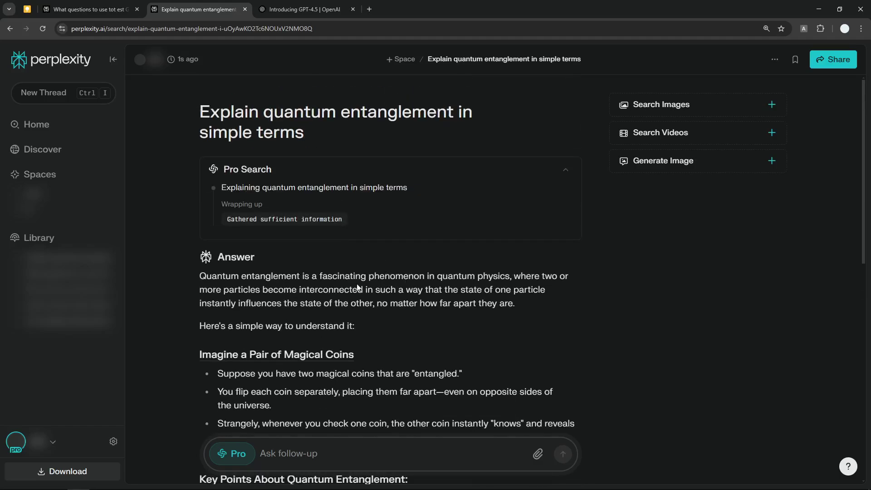
{"action": "left_click_drag", "start_coordinate": [199, 276], "coordinate": [524, 302]}
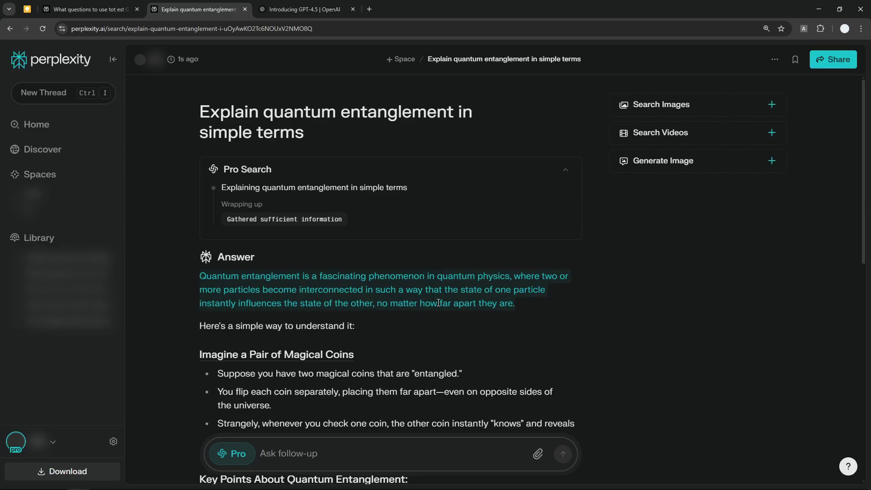
{"action": "scroll", "coordinate": [380, 312], "scroll_direction": "down", "scroll_amount": 1}
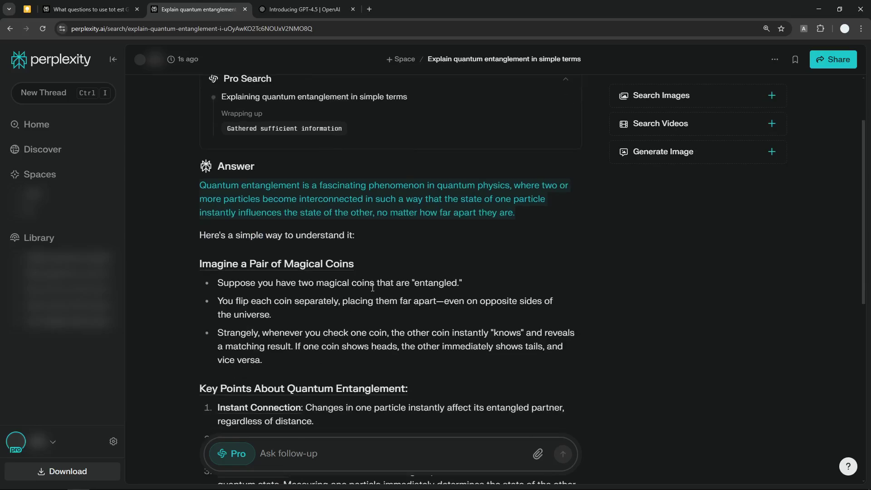
{"action": "scroll", "coordinate": [409, 281], "scroll_direction": "down", "scroll_amount": 1}
{"action": "scroll", "coordinate": [437, 286], "scroll_direction": "down", "scroll_amount": 1}
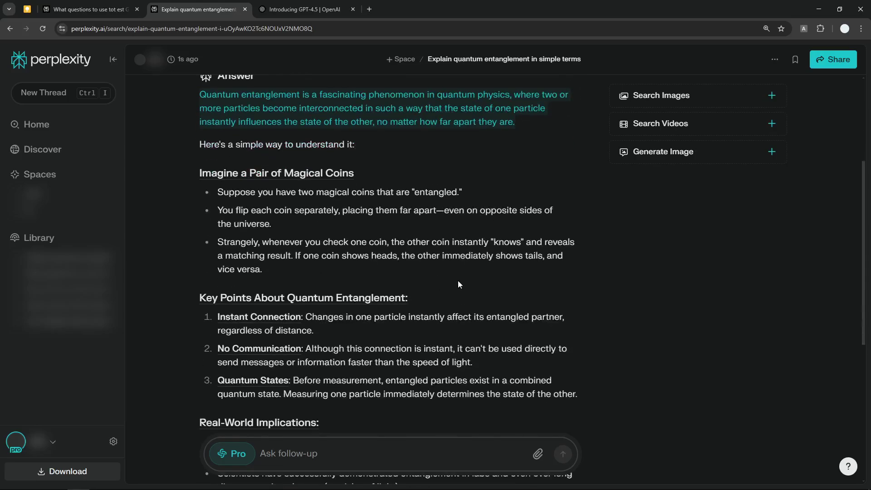
{"action": "scroll", "coordinate": [458, 281], "scroll_direction": "down", "scroll_amount": 1}
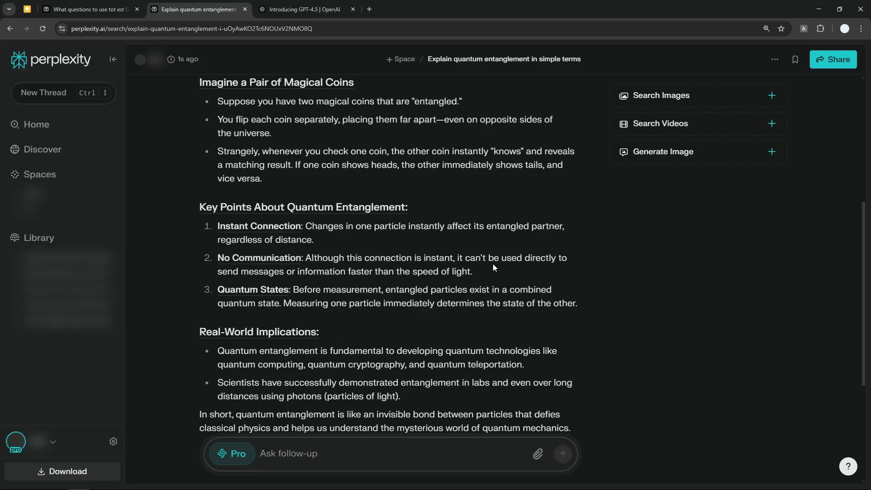
{"action": "scroll", "coordinate": [534, 271], "scroll_direction": "down", "scroll_amount": 1}
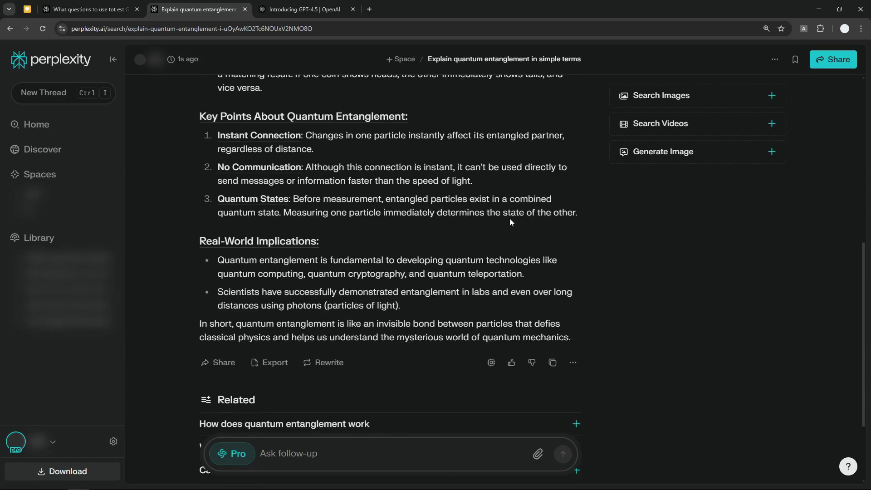
{"action": "scroll", "coordinate": [408, 289], "scroll_direction": "down", "scroll_amount": 1}
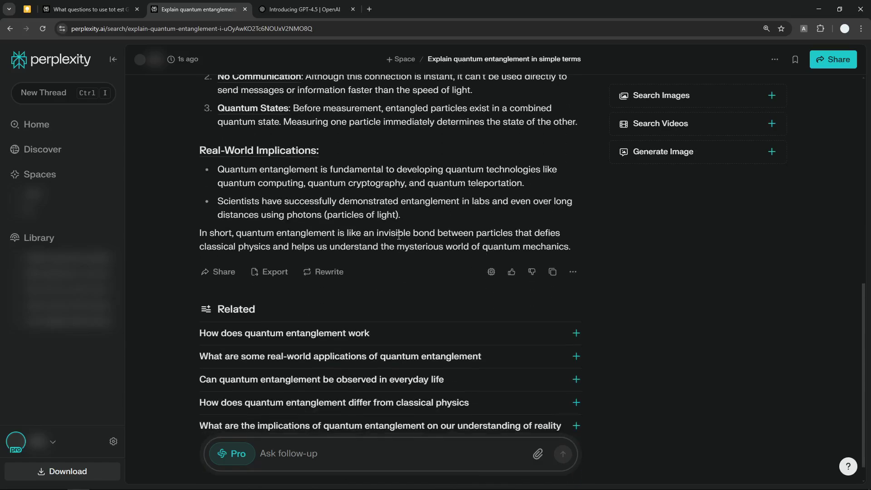
{"action": "left_click", "coordinate": [329, 274]}
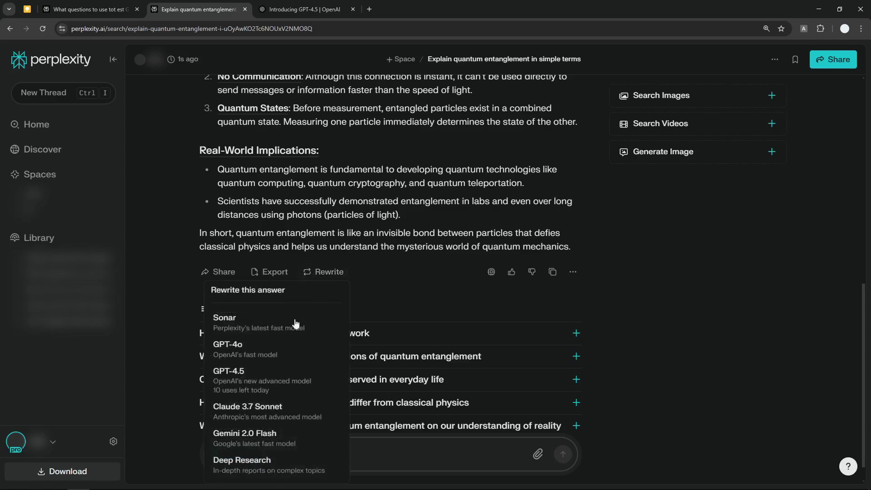
{"action": "left_click", "coordinate": [232, 351]}
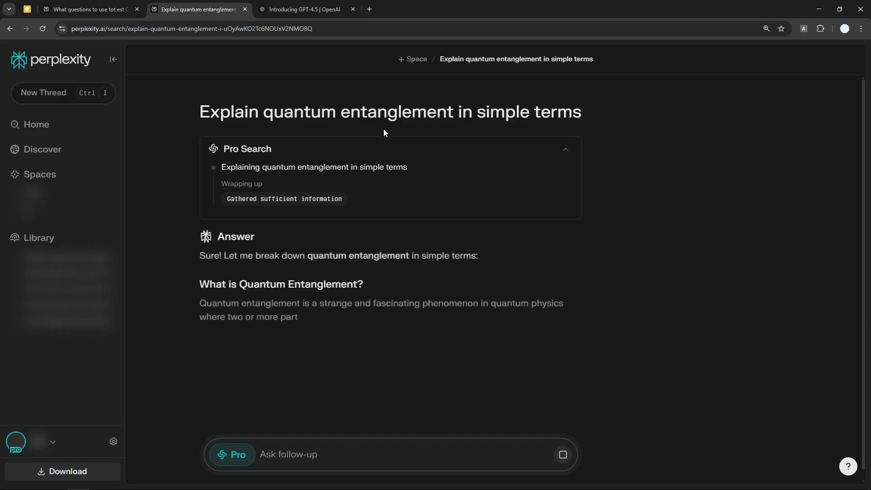
{"action": "scroll", "coordinate": [440, 128], "scroll_direction": "down", "scroll_amount": 2}
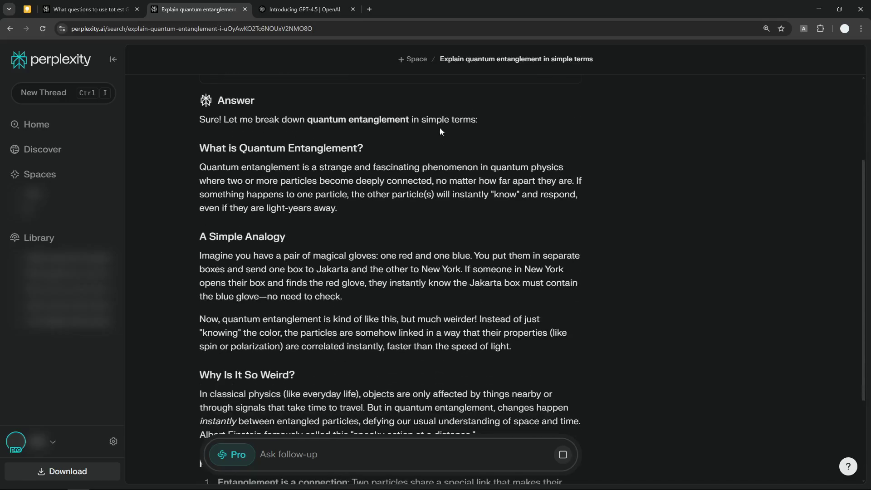
{"action": "scroll", "coordinate": [489, 141], "scroll_direction": "down", "scroll_amount": 2}
{"action": "scroll", "coordinate": [503, 160], "scroll_direction": "down", "scroll_amount": 3}
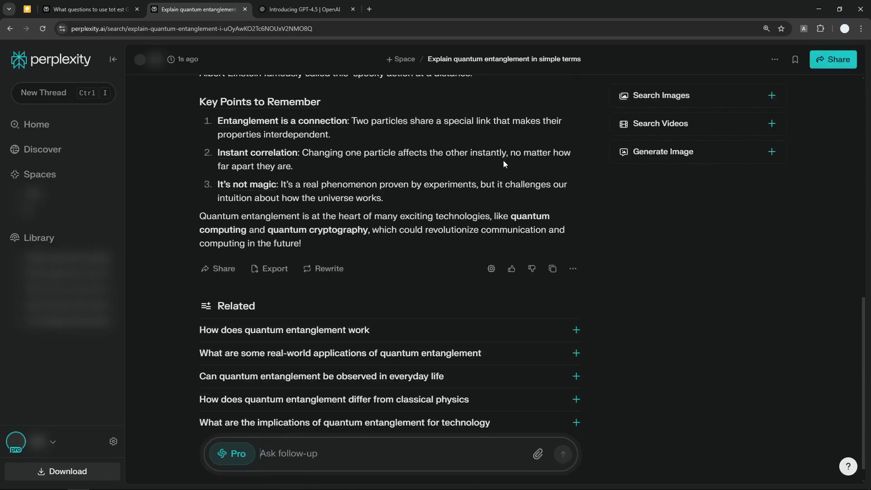
{"action": "scroll", "coordinate": [497, 169], "scroll_direction": "up", "scroll_amount": 3}
{"action": "scroll", "coordinate": [463, 198], "scroll_direction": "up", "scroll_amount": 4}
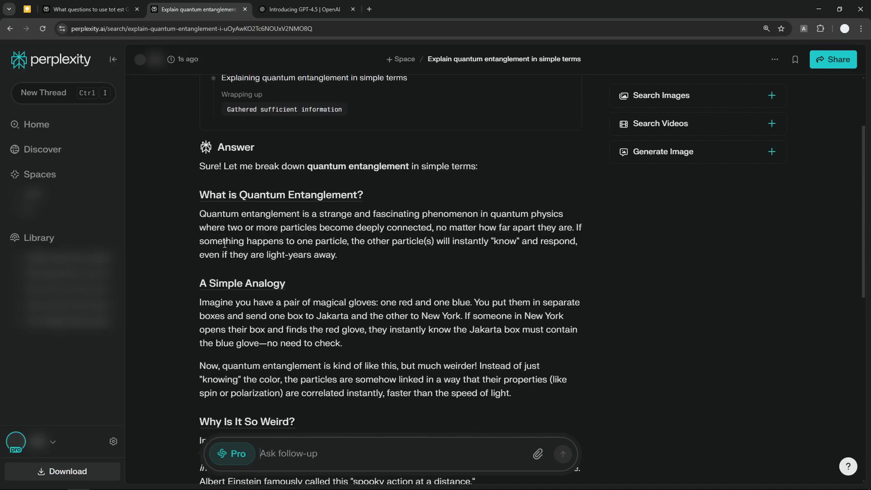
{"action": "scroll", "coordinate": [216, 221], "scroll_direction": "down", "scroll_amount": 2}
{"action": "scroll", "coordinate": [311, 213], "scroll_direction": "down", "scroll_amount": 1}
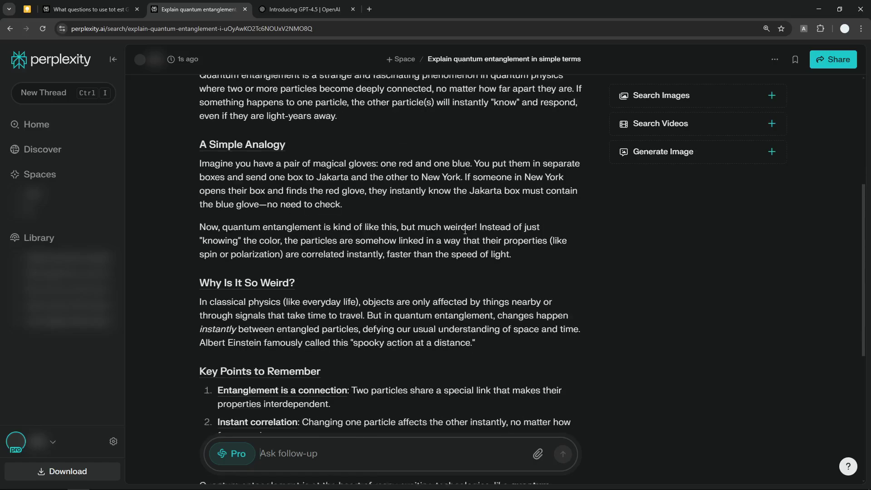
{"action": "scroll", "coordinate": [381, 214], "scroll_direction": "down", "scroll_amount": 1}
{"action": "scroll", "coordinate": [462, 212], "scroll_direction": "down", "scroll_amount": 2}
{"action": "scroll", "coordinate": [462, 212], "scroll_direction": "up", "scroll_amount": 1}
{"action": "scroll", "coordinate": [461, 211], "scroll_direction": "up", "scroll_amount": 1}
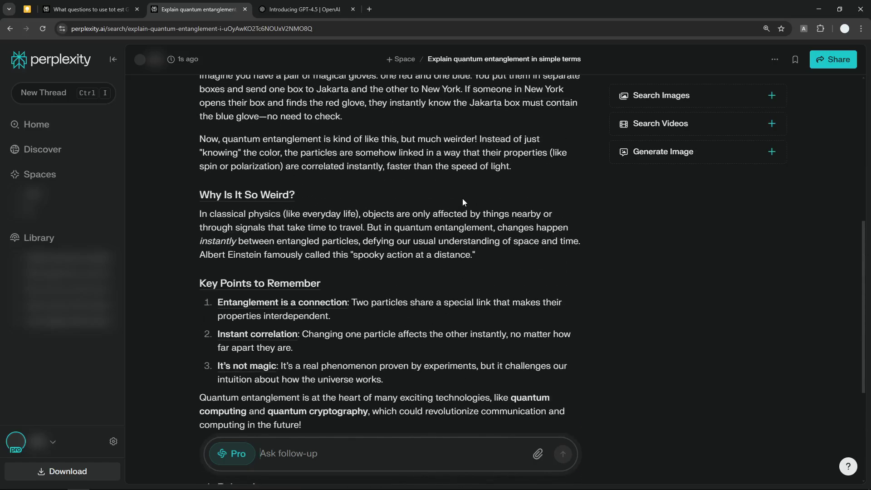
{"action": "scroll", "coordinate": [411, 242], "scroll_direction": "up", "scroll_amount": 2}
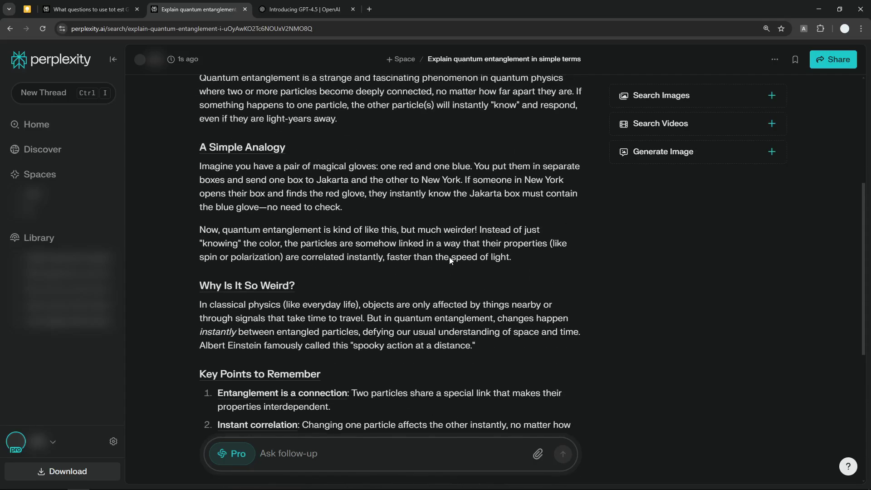
{"action": "scroll", "coordinate": [424, 258], "scroll_direction": "up", "scroll_amount": 1}
{"action": "scroll", "coordinate": [424, 258], "scroll_direction": "down", "scroll_amount": 2}
{"action": "scroll", "coordinate": [419, 249], "scroll_direction": "up", "scroll_amount": 2}
{"action": "scroll", "coordinate": [409, 242], "scroll_direction": "up", "scroll_amount": 1}
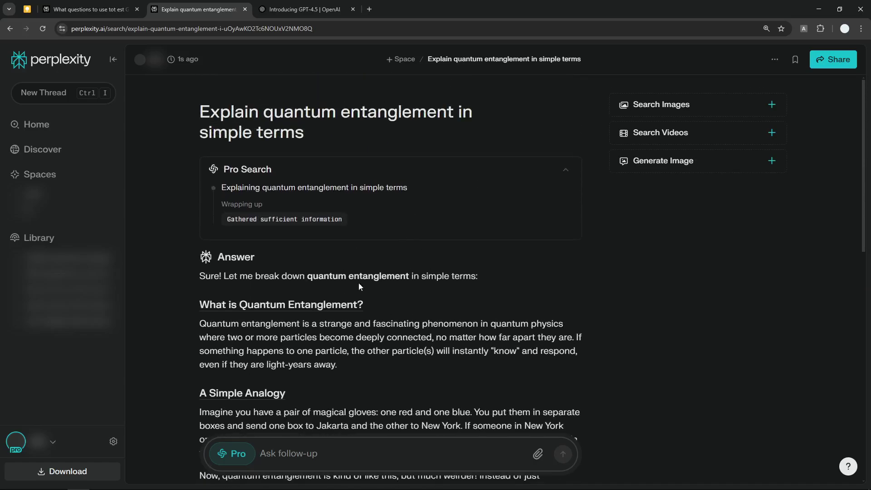
{"action": "scroll", "coordinate": [463, 261], "scroll_direction": "down", "scroll_amount": 1}
{"action": "scroll", "coordinate": [464, 251], "scroll_direction": "up", "scroll_amount": 1}
{"action": "left_click_drag", "start_coordinate": [308, 132], "coordinate": [202, 131]}
{"action": "left_click", "coordinate": [393, 126]}
{"action": "scroll", "coordinate": [406, 243], "scroll_direction": "down", "scroll_amount": 3}
{"action": "scroll", "coordinate": [407, 244], "scroll_direction": "down", "scroll_amount": 3}
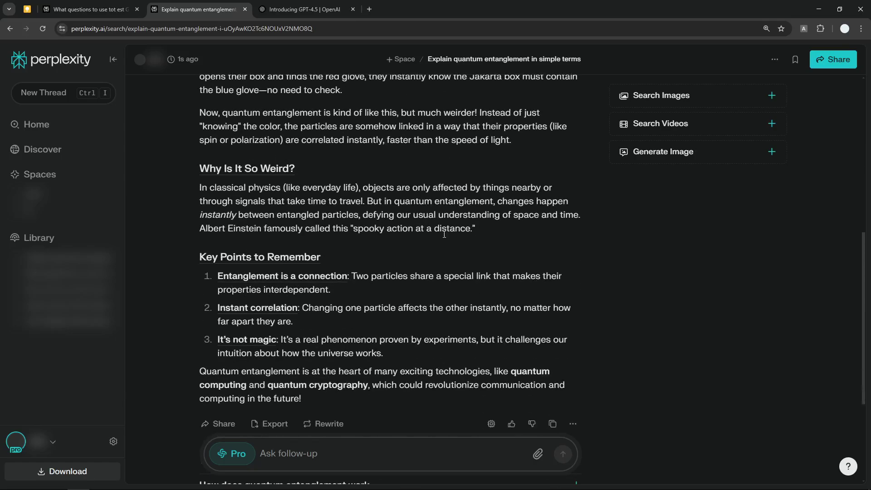
{"action": "scroll", "coordinate": [408, 234], "scroll_direction": "down", "scroll_amount": 1}
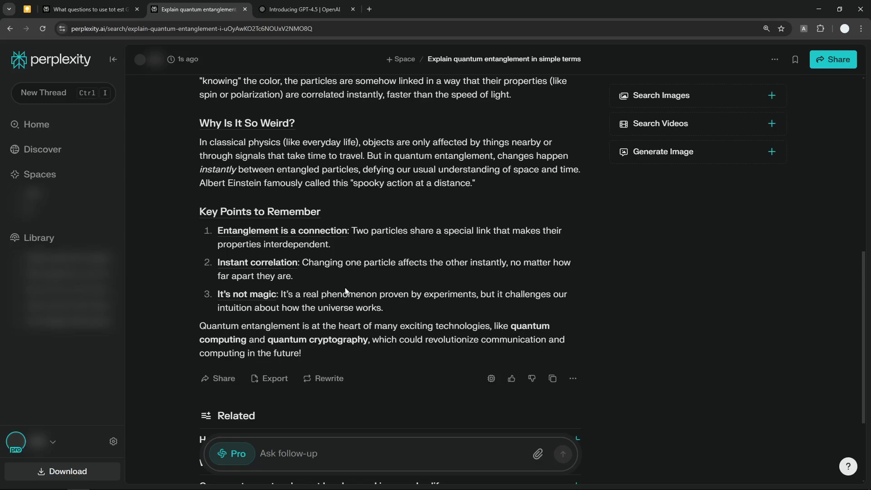
{"action": "scroll", "coordinate": [346, 291], "scroll_direction": "up", "scroll_amount": 2}
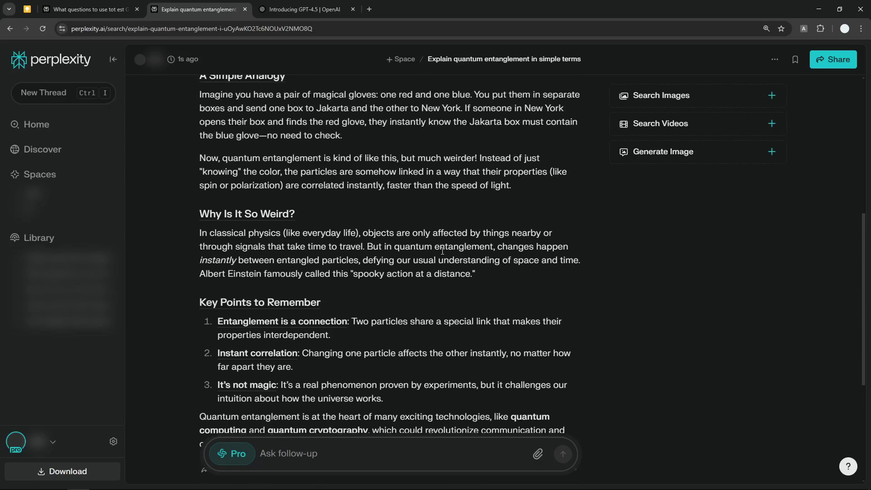
{"action": "scroll", "coordinate": [418, 255], "scroll_direction": "down", "scroll_amount": 2}
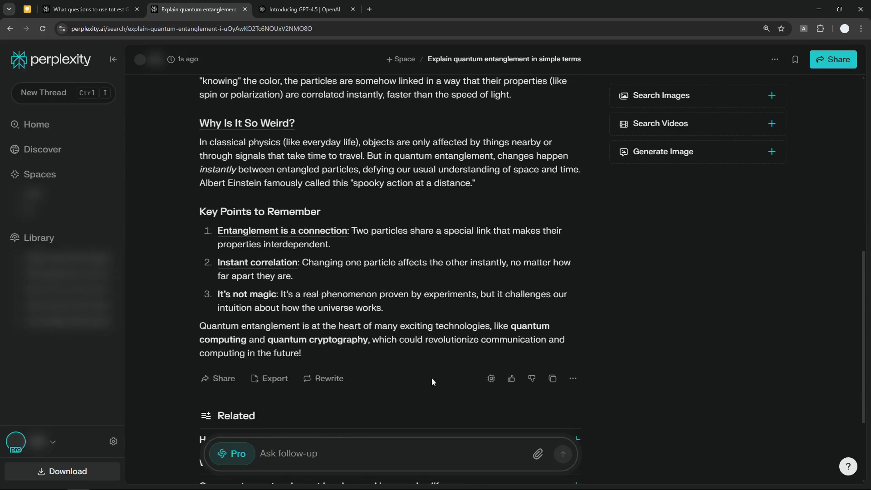
{"action": "scroll", "coordinate": [419, 326], "scroll_direction": "up", "scroll_amount": 4}
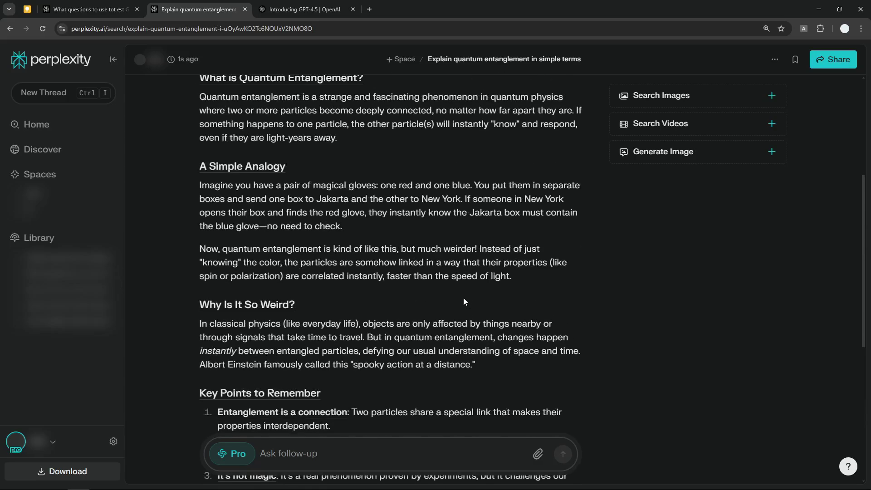
{"action": "scroll", "coordinate": [463, 298], "scroll_direction": "up", "scroll_amount": 4}
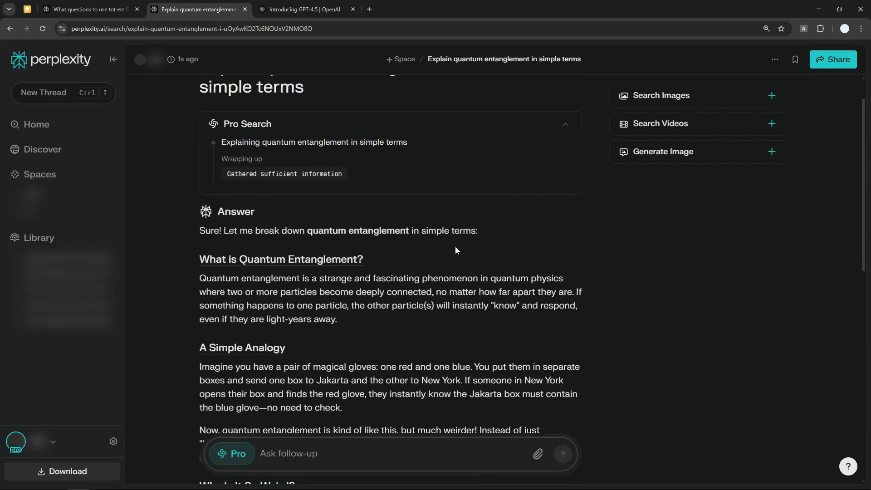
{"action": "scroll", "coordinate": [443, 218], "scroll_direction": "down", "scroll_amount": 5}
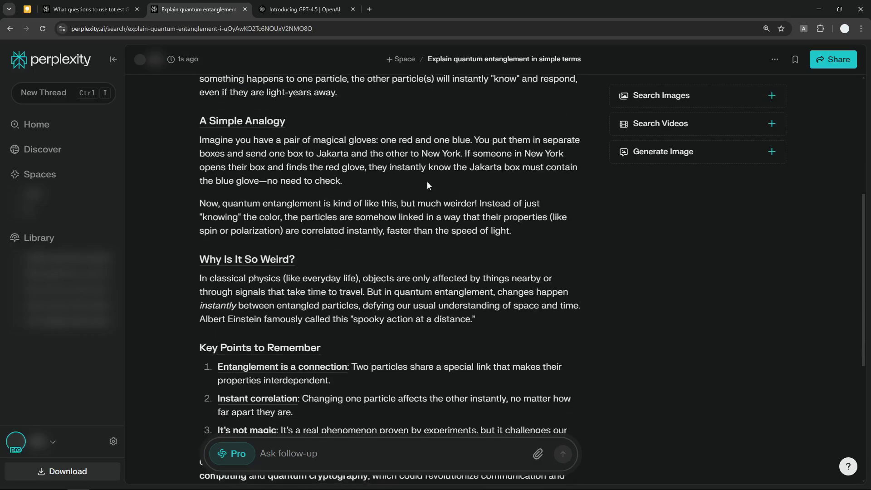
{"action": "scroll", "coordinate": [427, 194], "scroll_direction": "down", "scroll_amount": 4}
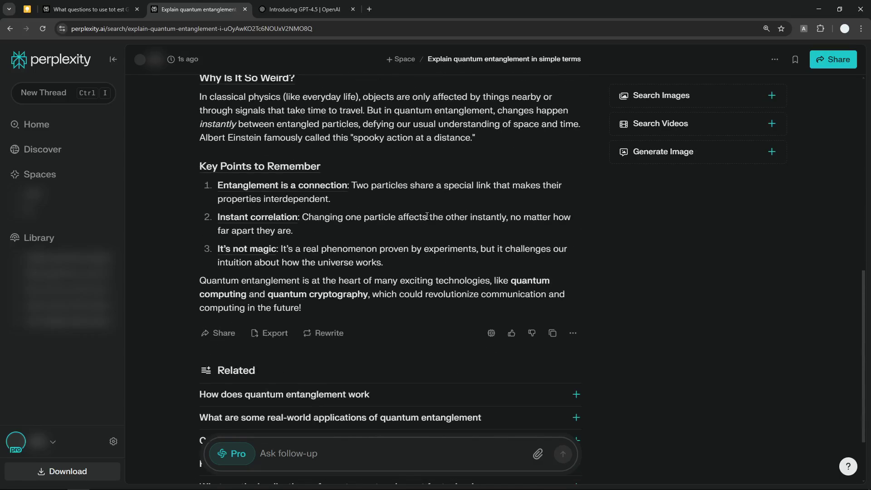
Step: Rewrite the quantum entanglement answer with another model from the Rewrite menu
{"action": "left_click", "coordinate": [330, 334]}
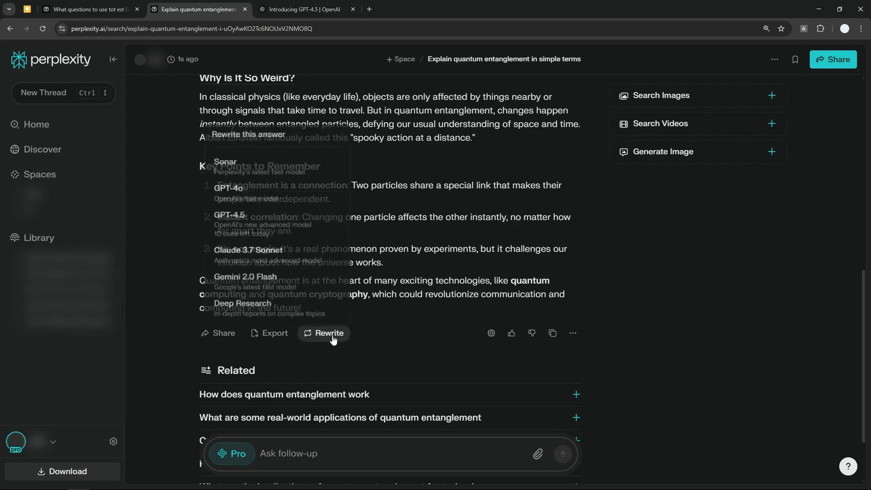
{"action": "left_click", "coordinate": [234, 262]}
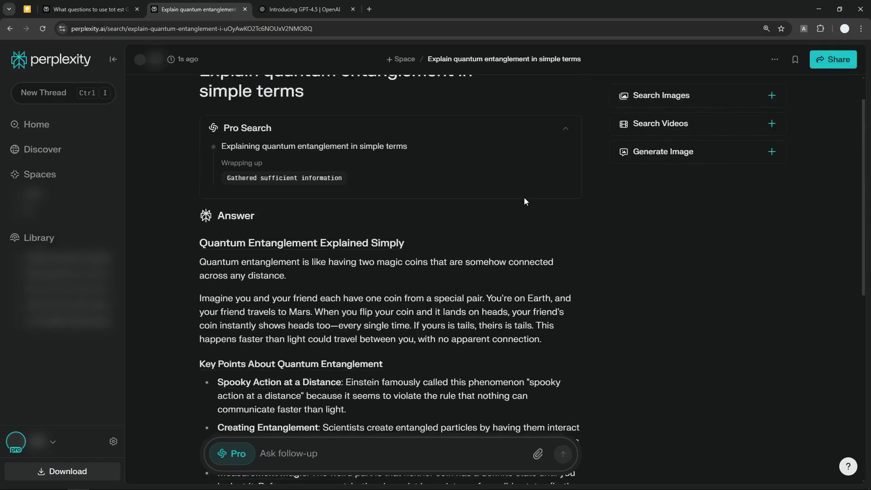
{"action": "scroll", "coordinate": [516, 193], "scroll_direction": "down", "scroll_amount": 4}
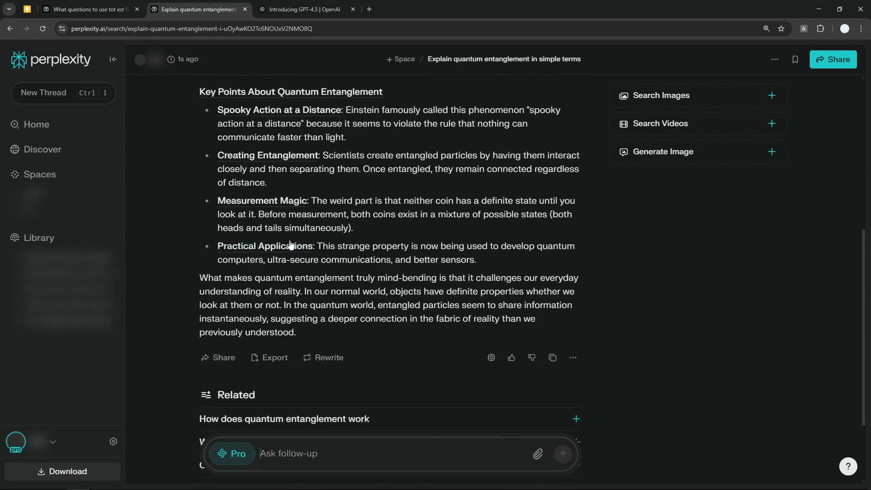
{"action": "scroll", "coordinate": [340, 248], "scroll_direction": "up", "scroll_amount": 3}
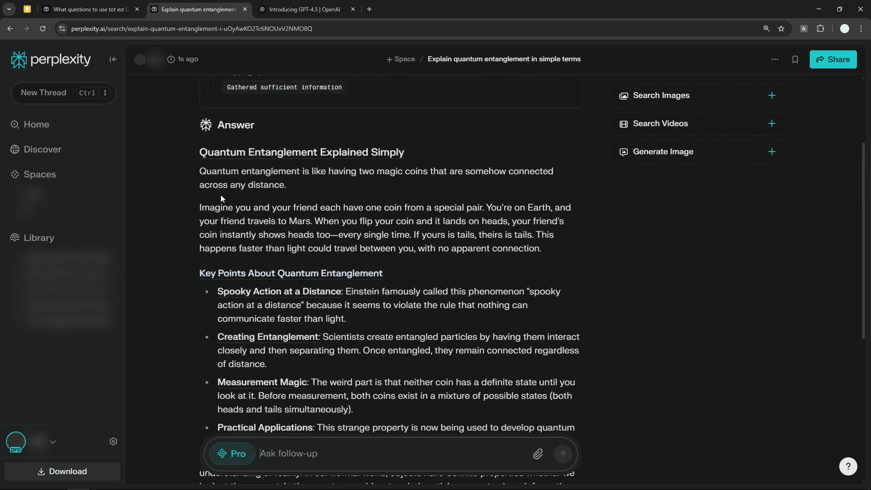
{"action": "scroll", "coordinate": [277, 234], "scroll_direction": "down", "scroll_amount": 2}
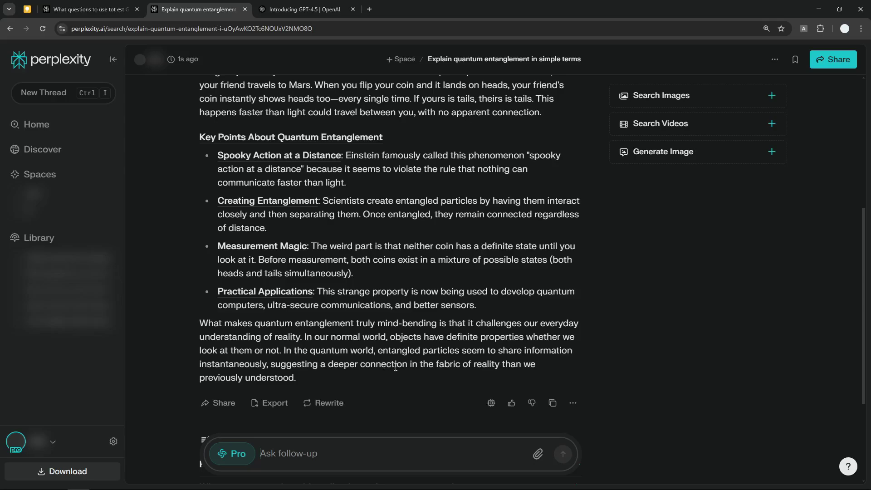
{"action": "scroll", "coordinate": [402, 375], "scroll_direction": "up", "scroll_amount": 2}
{"action": "scroll", "coordinate": [419, 256], "scroll_direction": "up", "scroll_amount": 1}
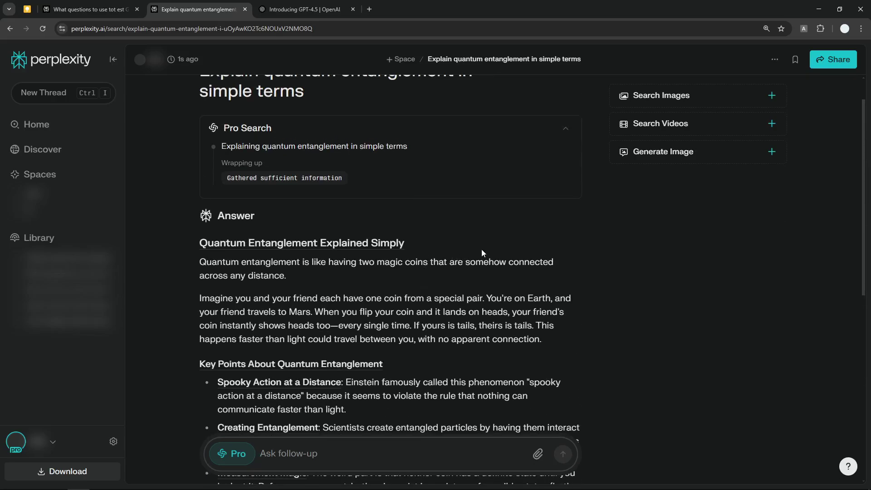
{"action": "scroll", "coordinate": [481, 252], "scroll_direction": "down", "scroll_amount": 2}
{"action": "scroll", "coordinate": [453, 262], "scroll_direction": "down", "scroll_amount": 2}
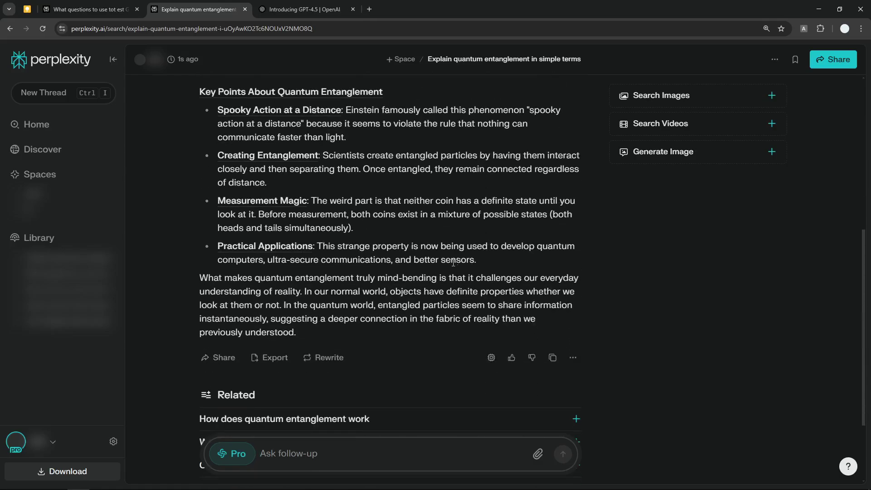
{"action": "scroll", "coordinate": [454, 262], "scroll_direction": "up", "scroll_amount": 1}
{"action": "scroll", "coordinate": [426, 293], "scroll_direction": "up", "scroll_amount": 1}
{"action": "scroll", "coordinate": [424, 293], "scroll_direction": "up", "scroll_amount": 2}
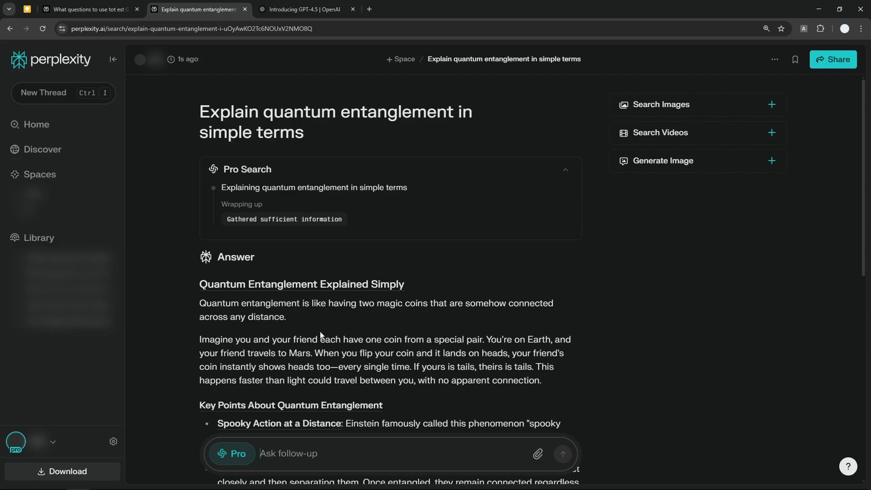
{"action": "left_click_drag", "start_coordinate": [290, 315], "coordinate": [209, 310]}
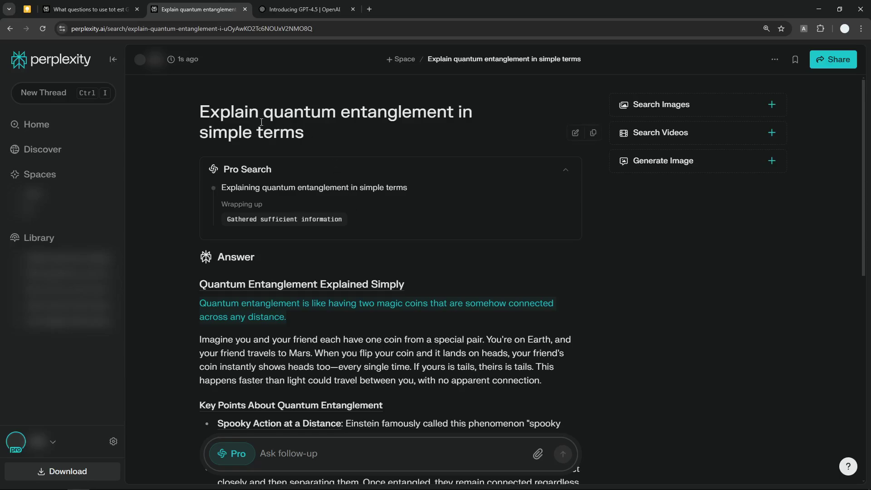
{"action": "mouse_move", "coordinate": [336, 122]}
{"action": "scroll", "coordinate": [467, 196], "scroll_direction": "down", "scroll_amount": 2}
{"action": "scroll", "coordinate": [456, 170], "scroll_direction": "up", "scroll_amount": 2}
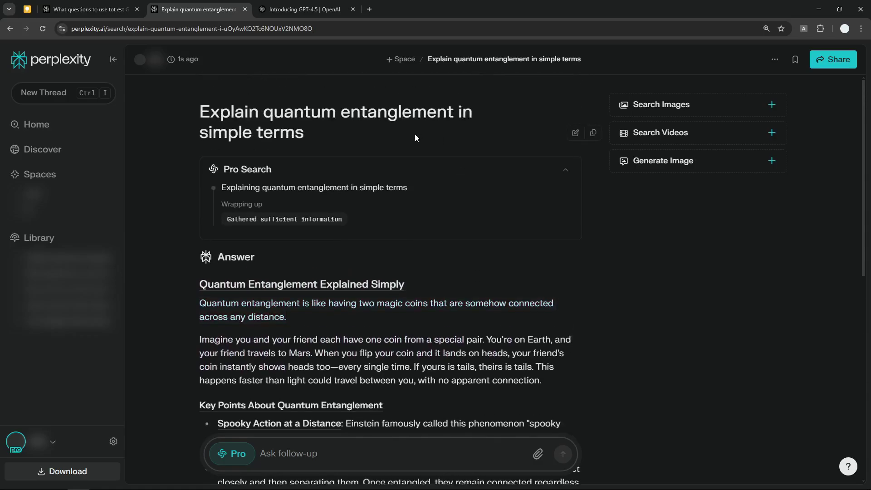